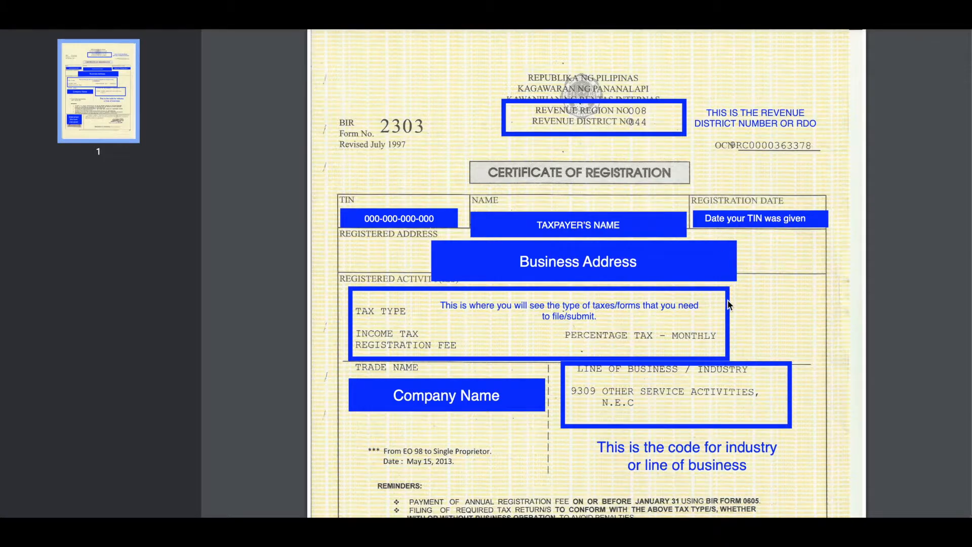
- Set the business profile's line of business to 96409 Miscellaneous Service Activities, N.E.C
scroll(565, 355, "down", 2)
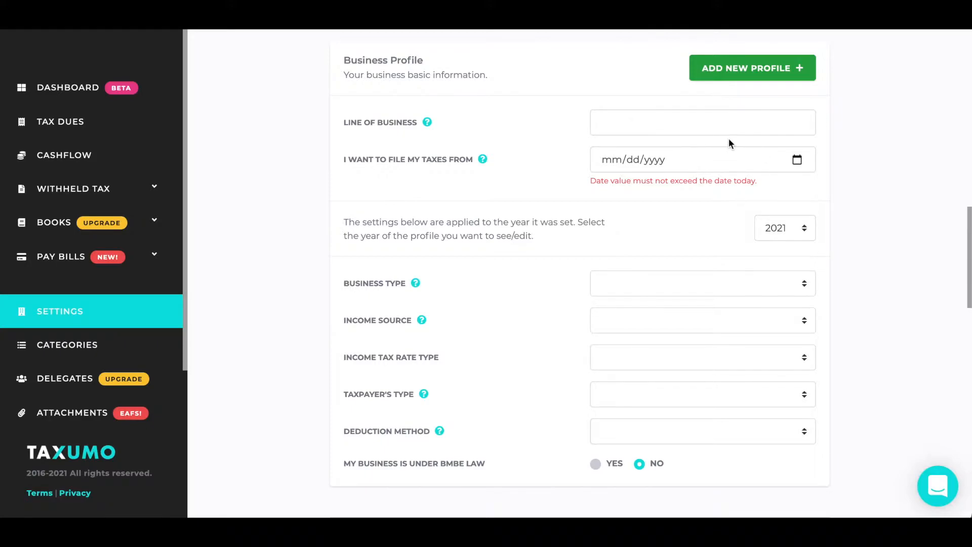
left_click(702, 127)
type("misc")
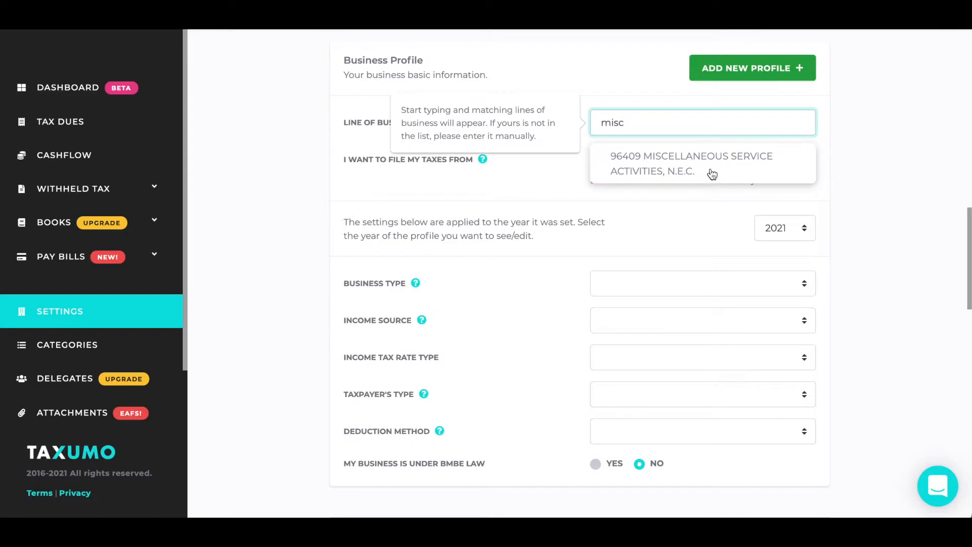
left_click(711, 173)
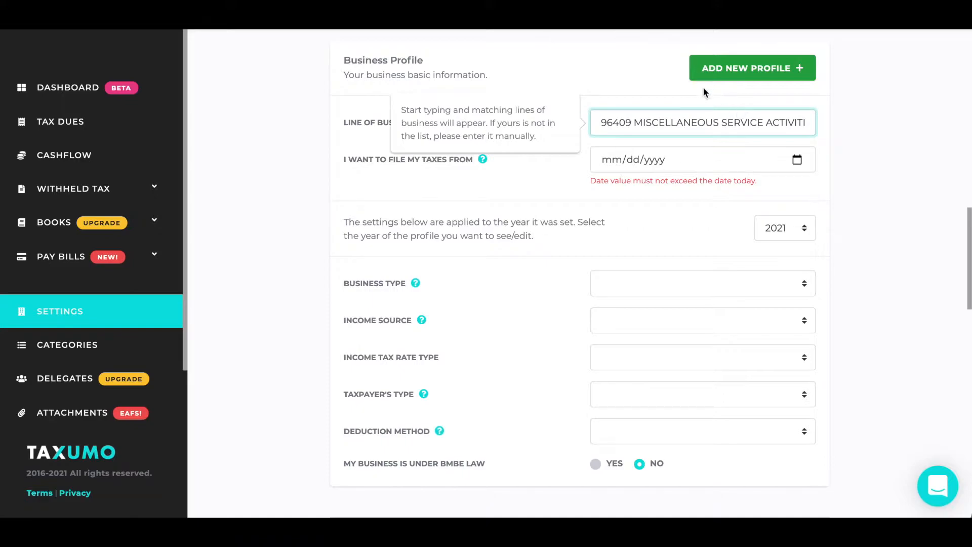
- Change the line of business to 5219 Retail in Non-Specialized Stores (Department Stores)
triple_click(684, 123)
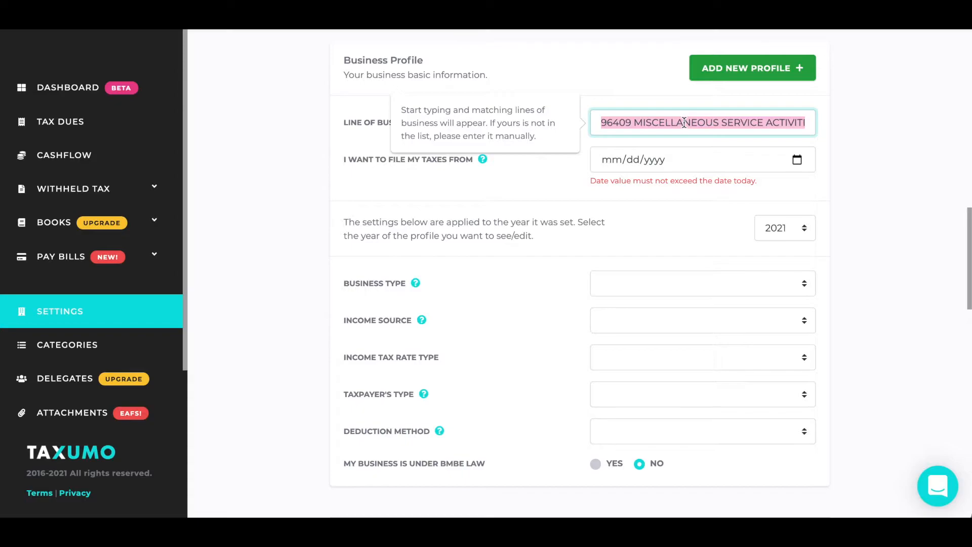
type("retail")
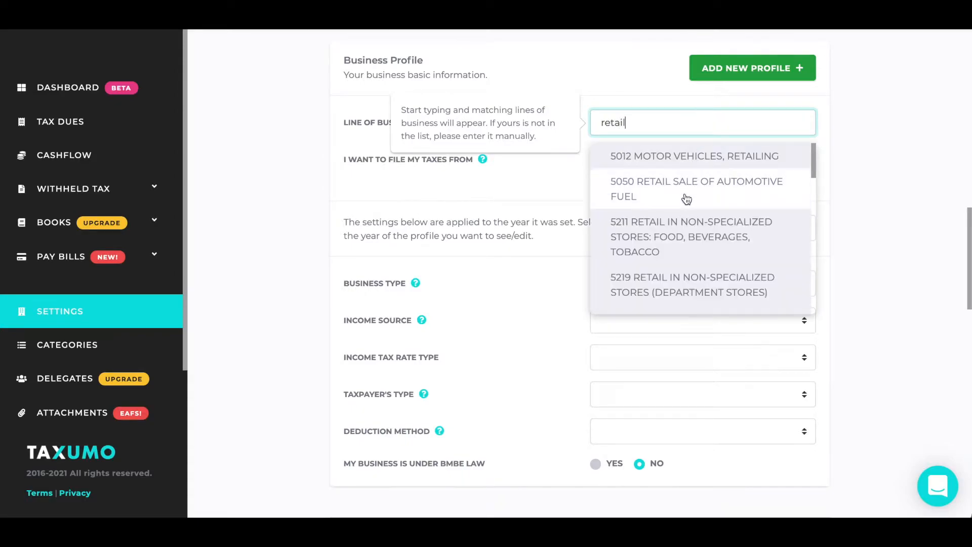
left_click(678, 299)
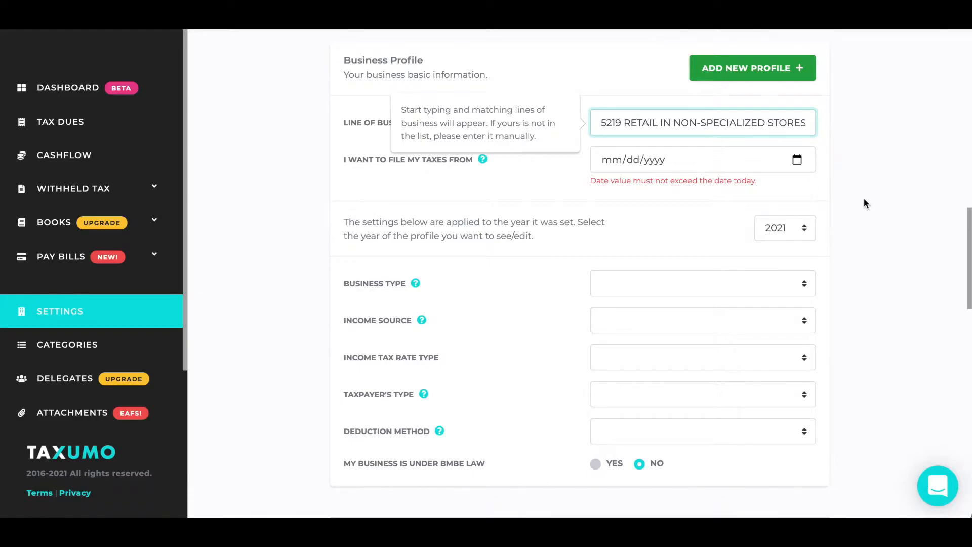
left_click(844, 159)
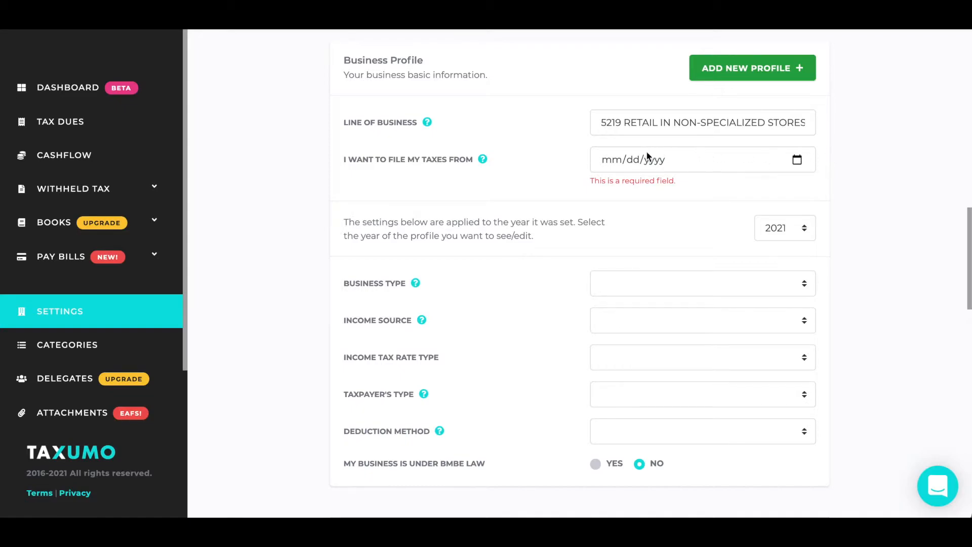
- Set the date to file taxes from to 01/01/2021
left_click(613, 160)
type("01/0")
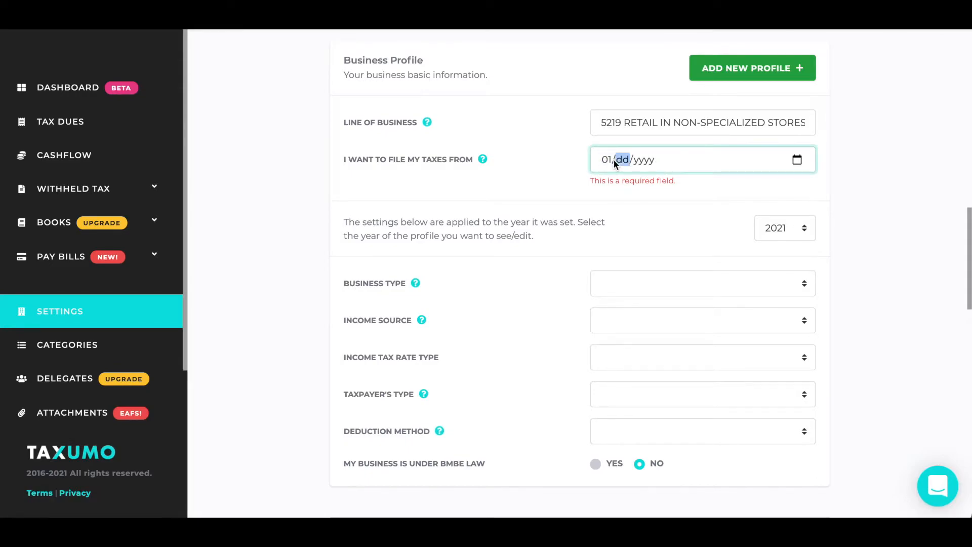
type("1/202")
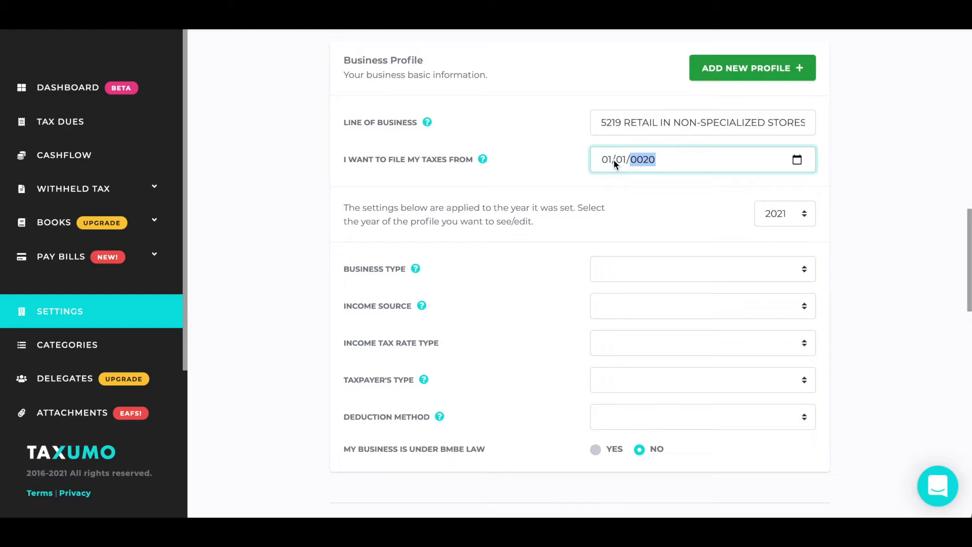
type("1")
- Change the tax filing start date to 04/01/2021
left_click(608, 159)
type("021")
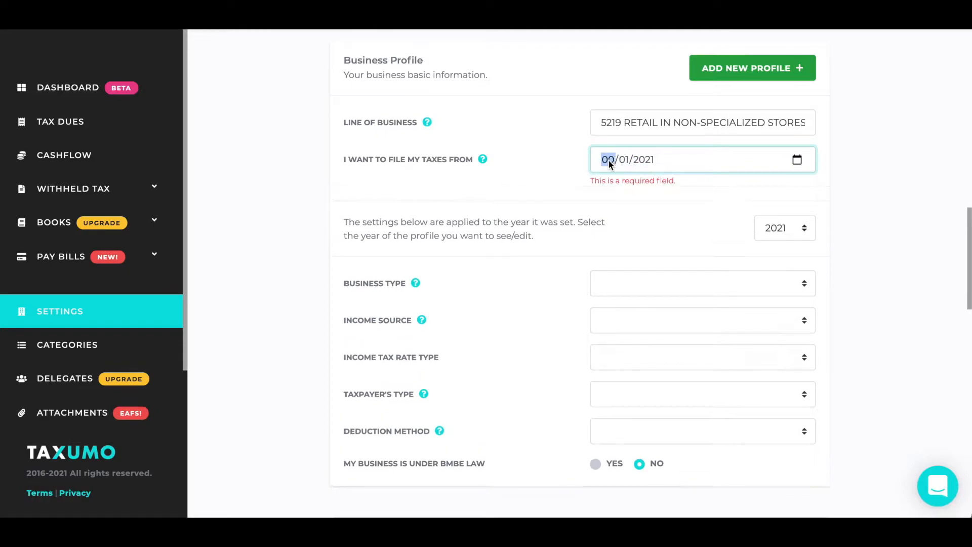
type("4/01/")
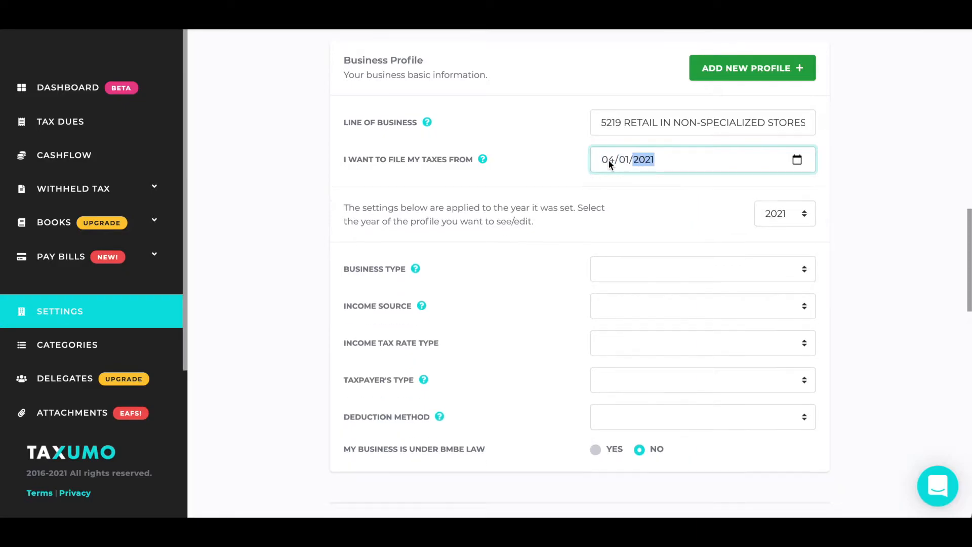
type("2021")
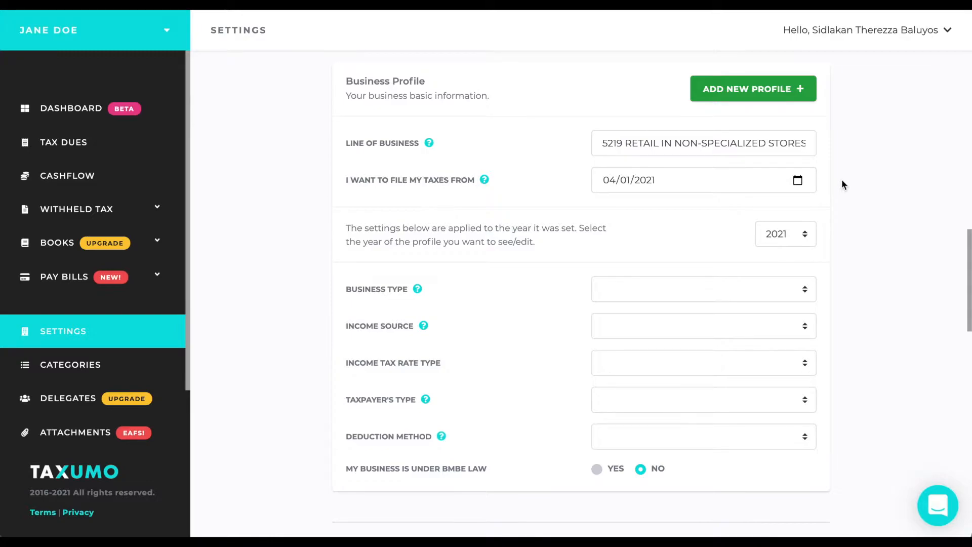
- Set the tax filing start date in the business profile to 07/01/2020
left_click(609, 180)
type("07/01/2020")
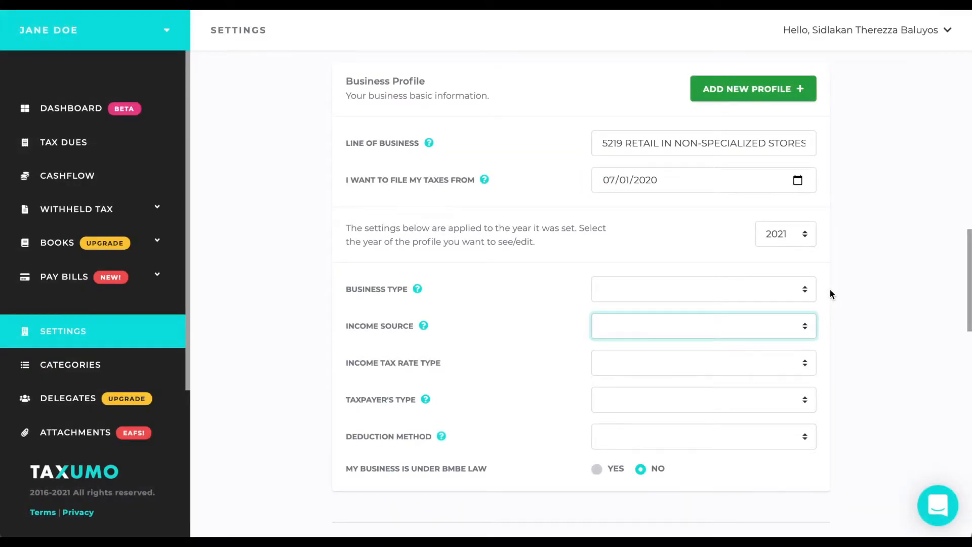
- Set the business type to Both from selling Goods and Services and the income source to Solely from business
left_click(803, 289)
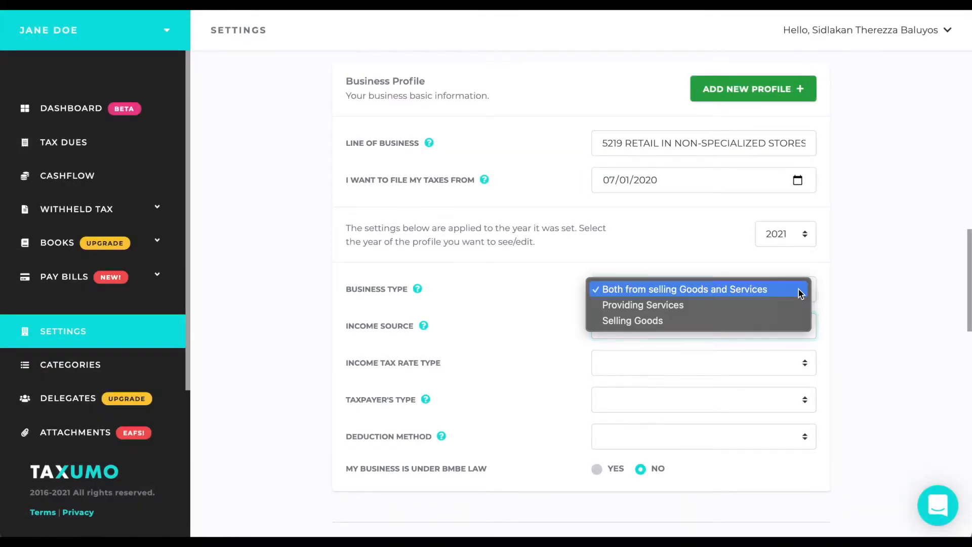
left_click(792, 289)
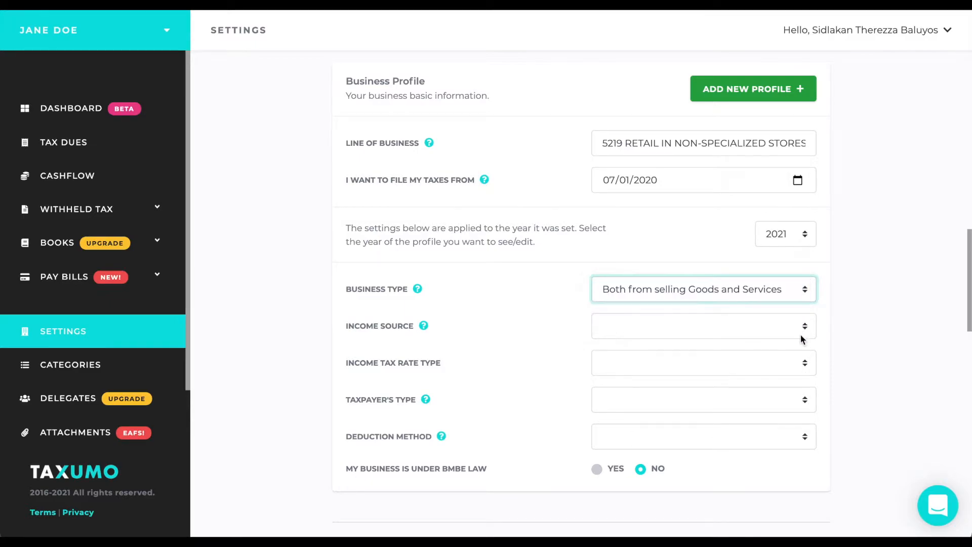
left_click(801, 332)
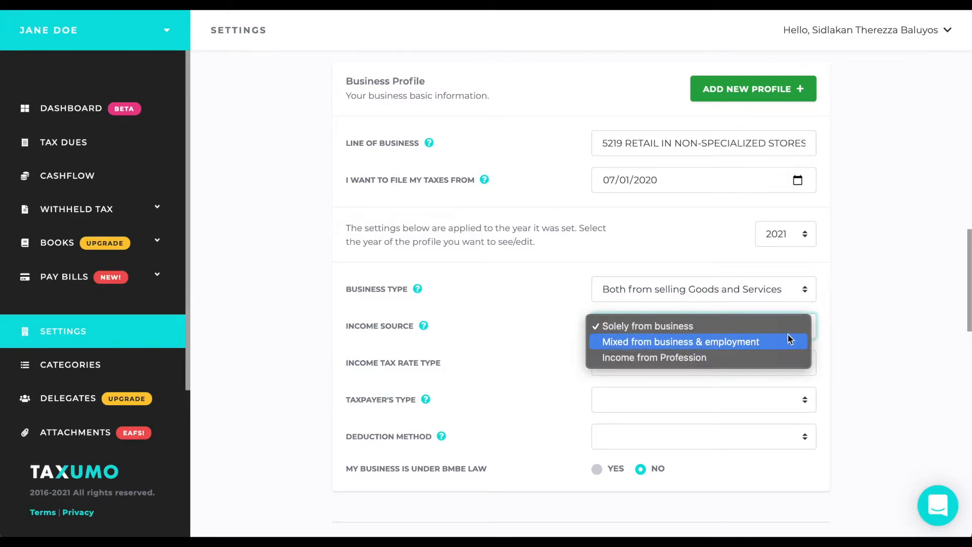
left_click(785, 327)
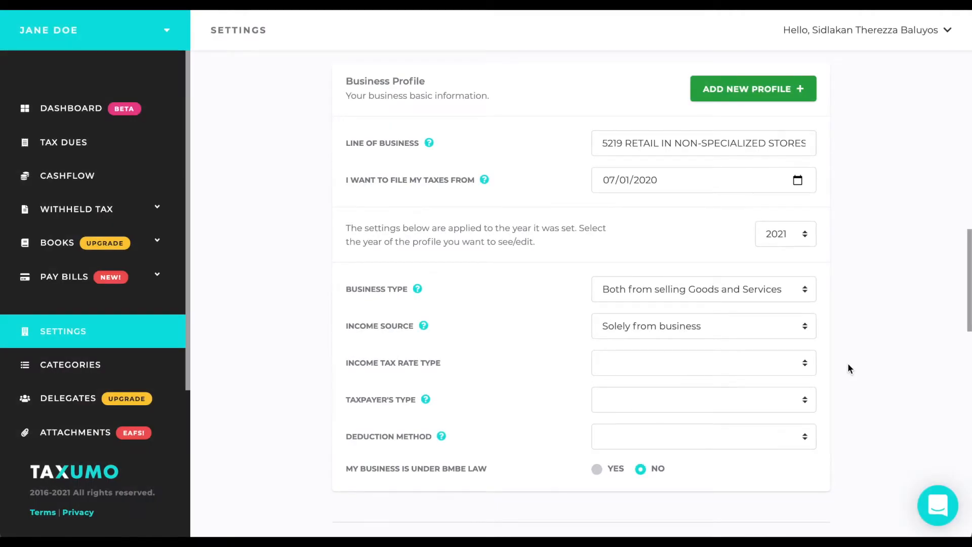
- Set the taxpayer's type to Corporation and the corporate income tax ATC to IC010 - Corporation In General
left_click(779, 404)
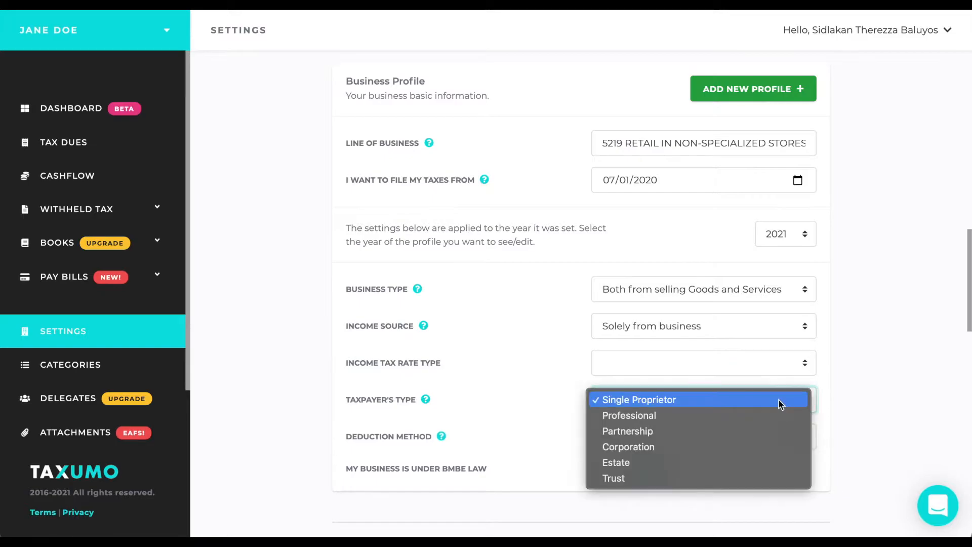
left_click(760, 448)
scroll(760, 448, "down", 4)
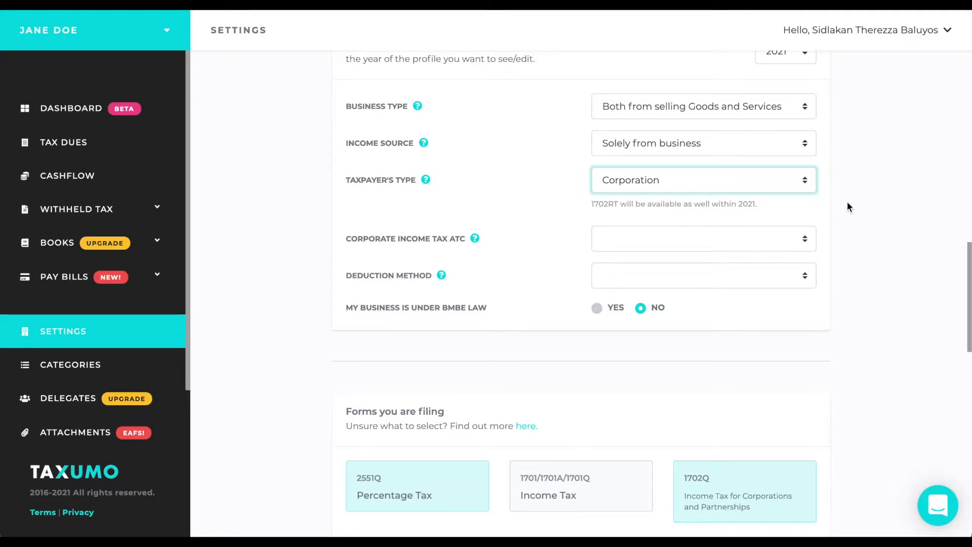
left_click(794, 243)
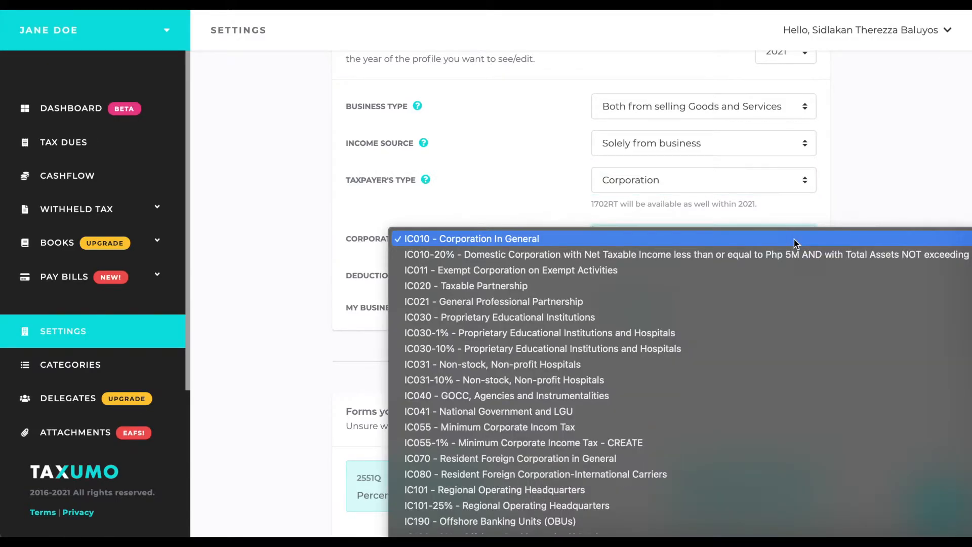
left_click(794, 243)
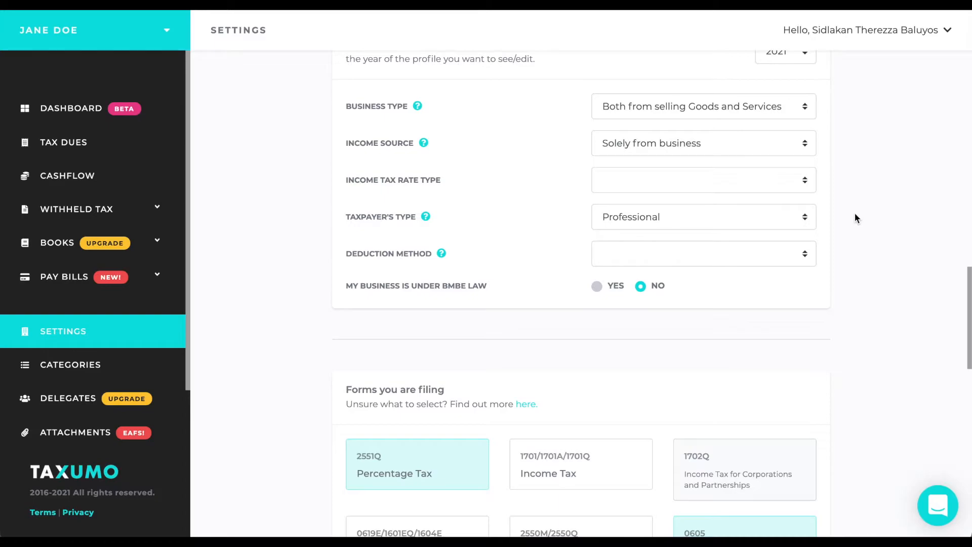
- Set the income tax rate type to Graduated Income Tax
left_click(775, 188)
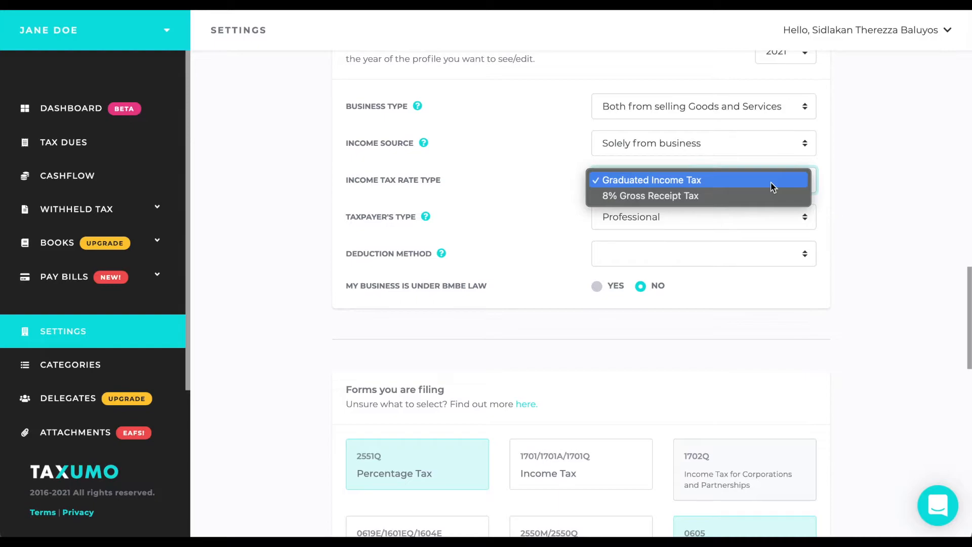
left_click(770, 182)
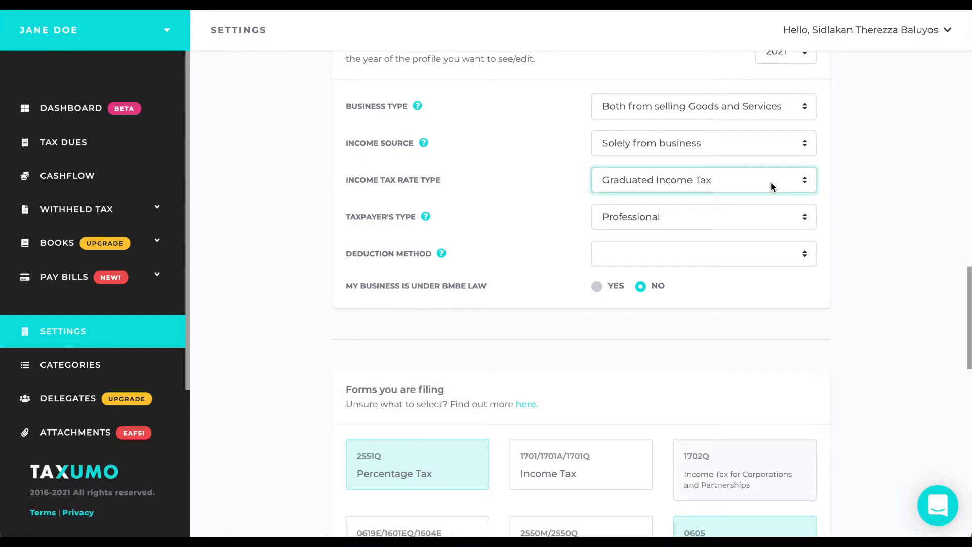
- Change the income tax rate type to 8% Gross Receipt Tax
left_click(760, 184)
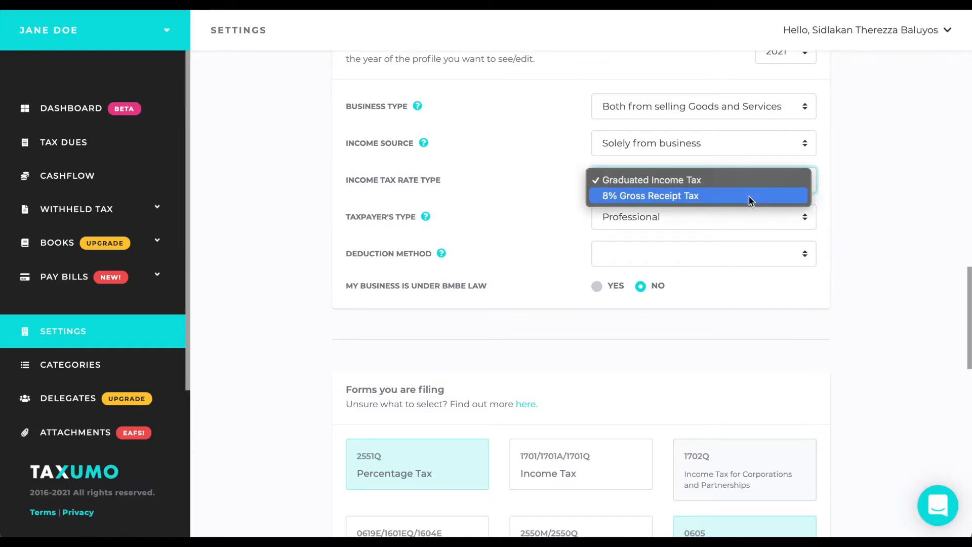
left_click(748, 197)
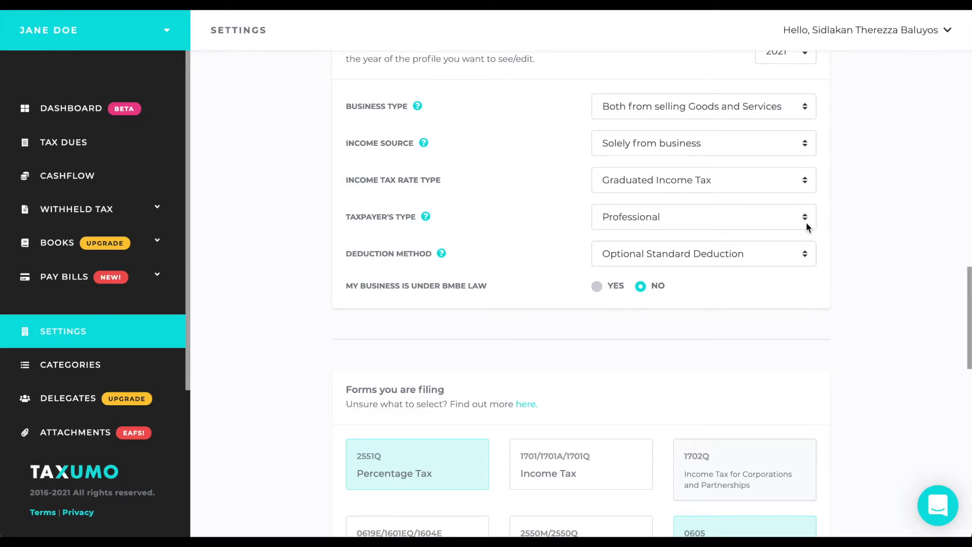
- Set the deduction method to Itemized Deduction and switch the profile settings year to 2021
left_click(781, 255)
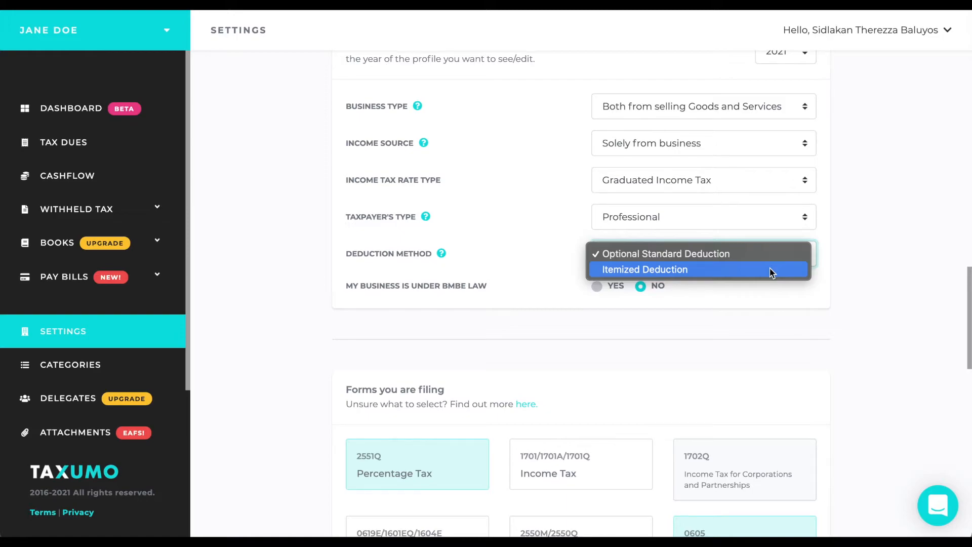
left_click(769, 270)
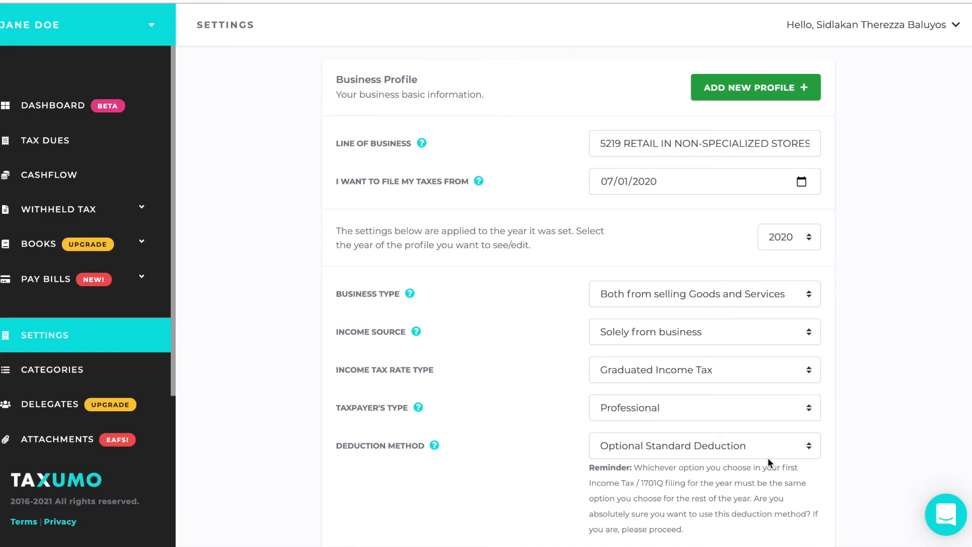
left_click(783, 246)
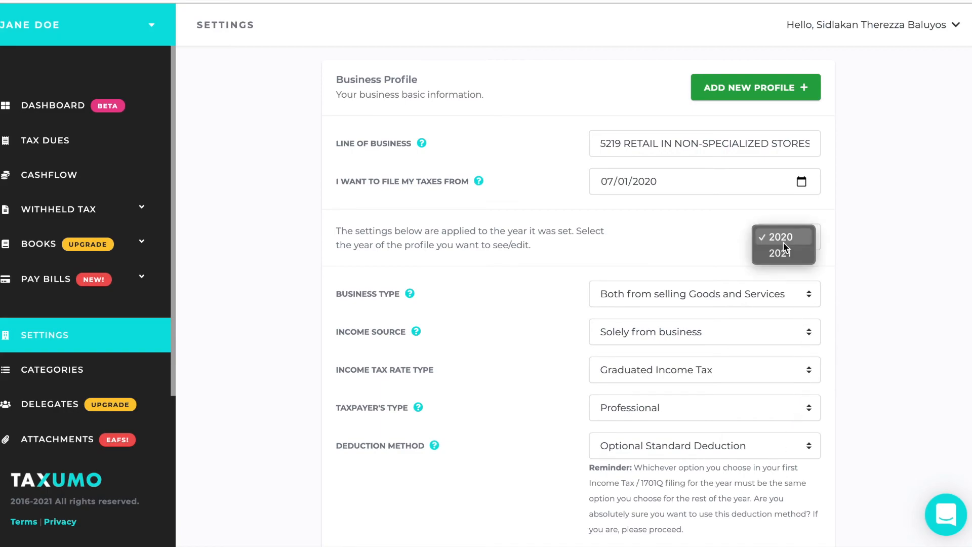
left_click(782, 253)
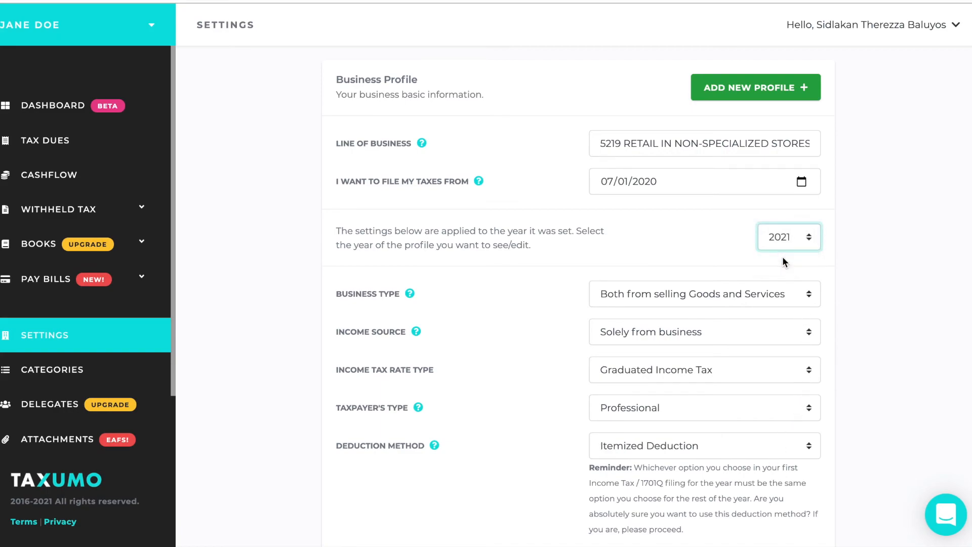